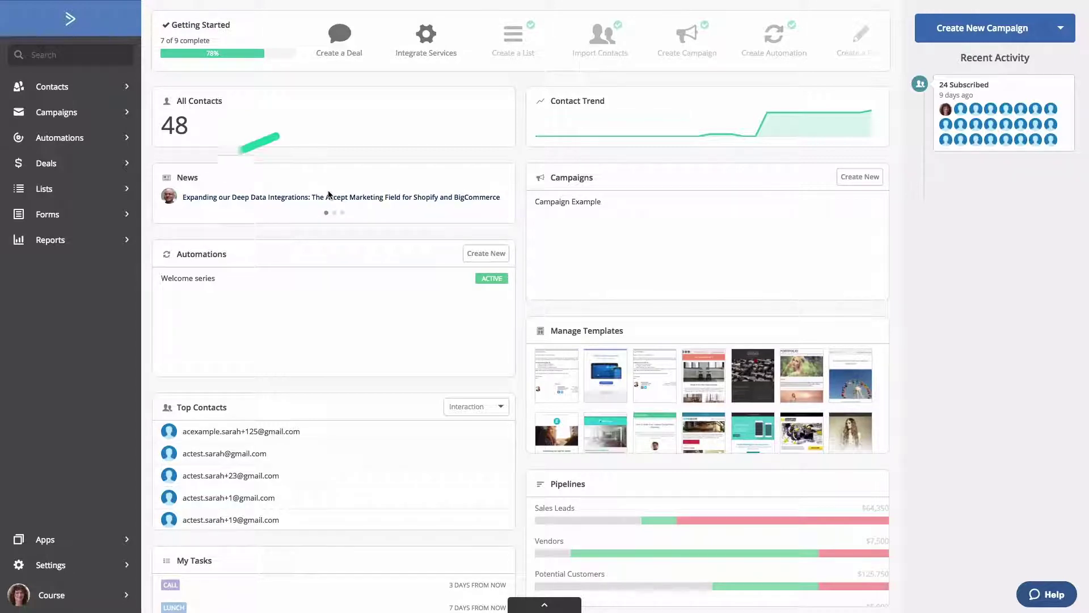
Go to Deals and begin a new pipeline from the Getting Started With Deals popup.
click(55, 168)
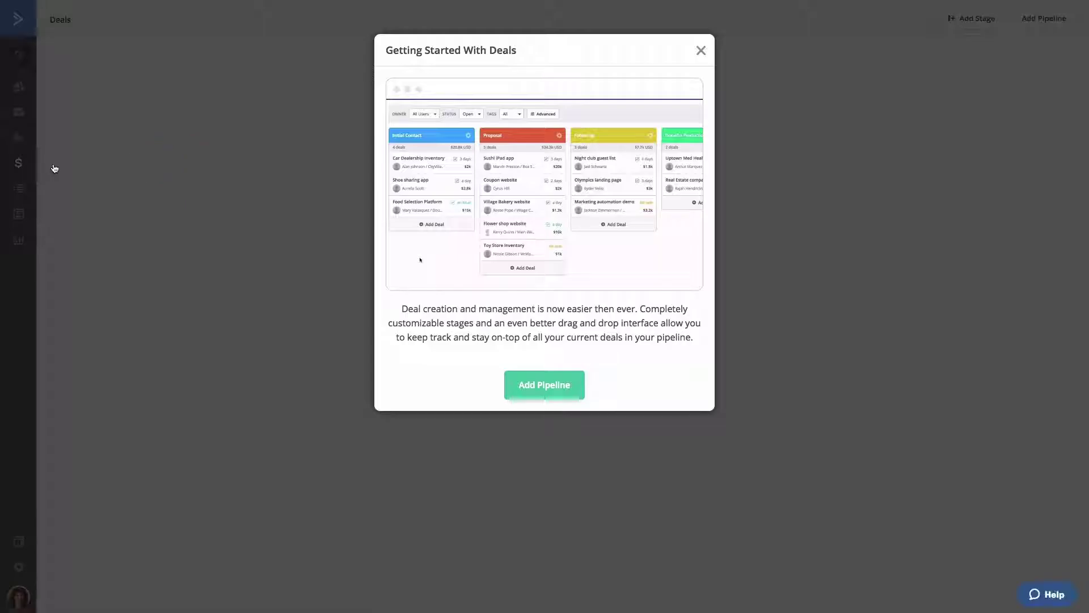
click(533, 387)
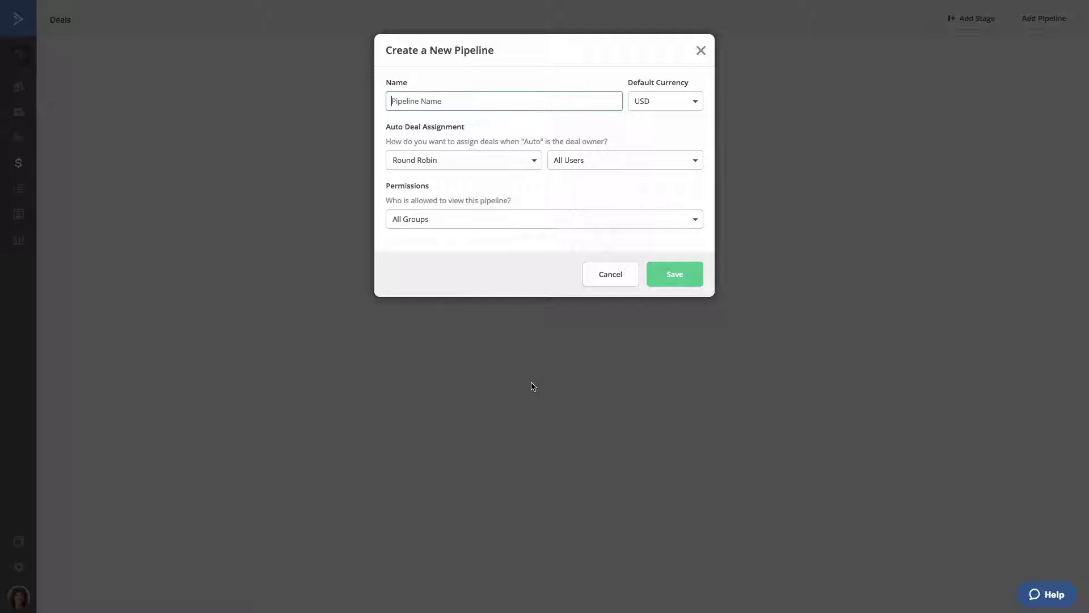
Name the pipeline 'Sample pipeline' and keep Round Robin as the deal assignment method.
text(Sample pipeline)
key(Tab)
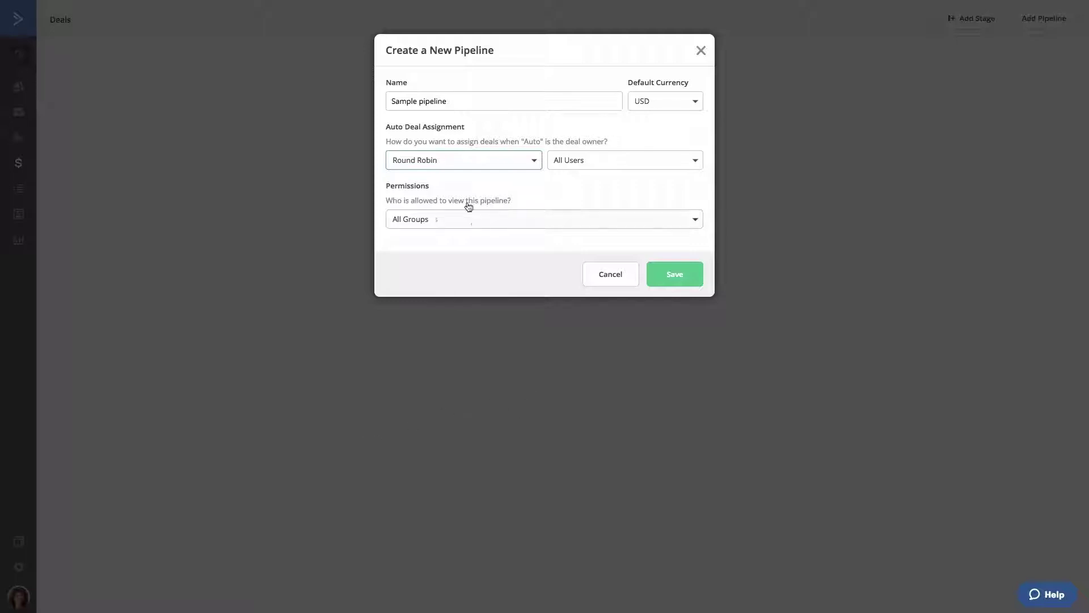
click(486, 164)
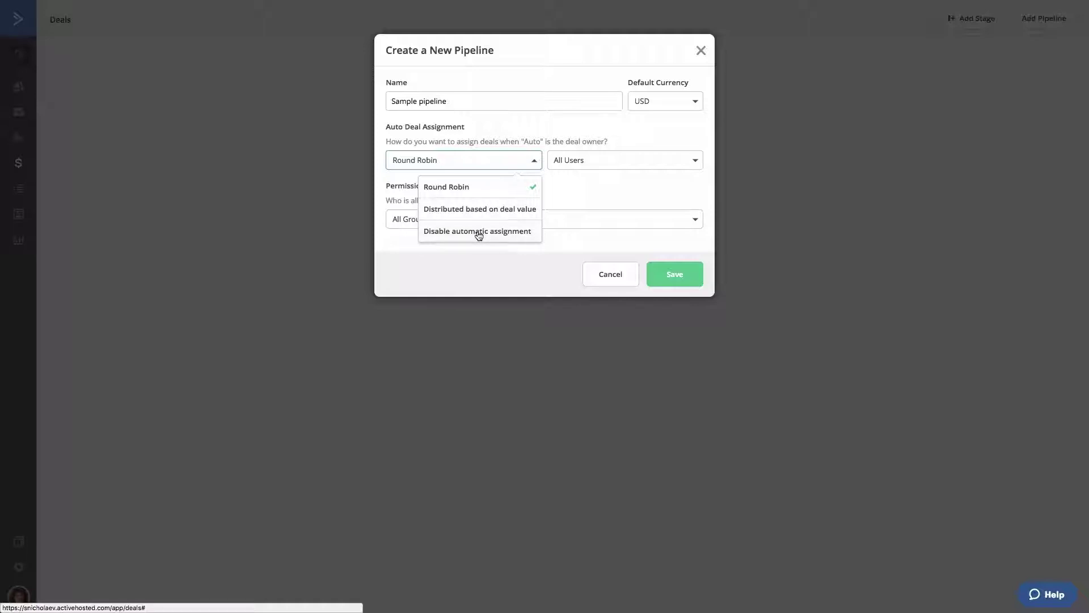
click(488, 188)
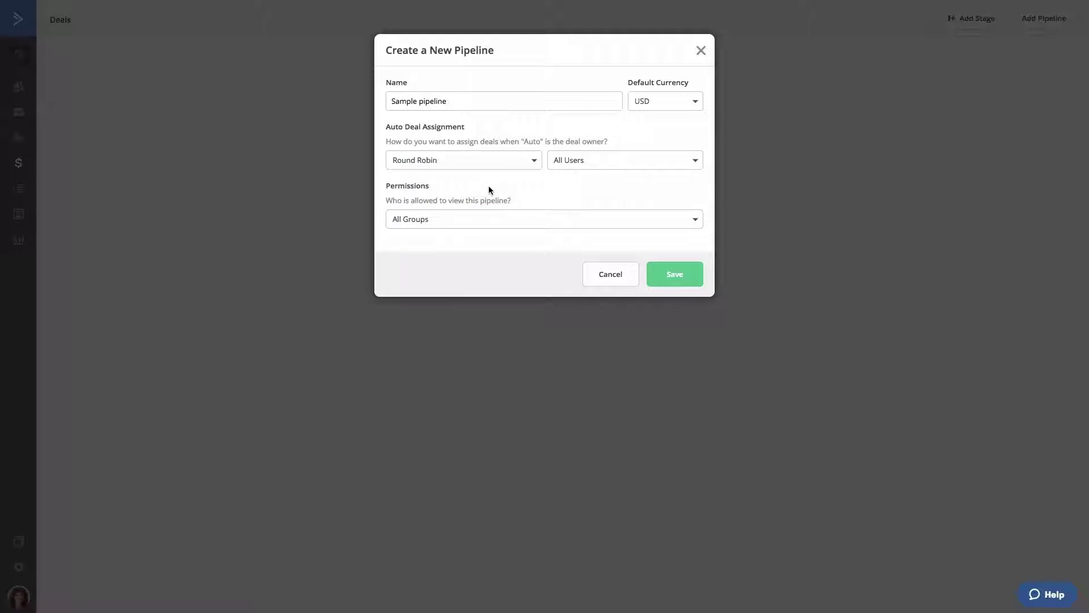
click(488, 220)
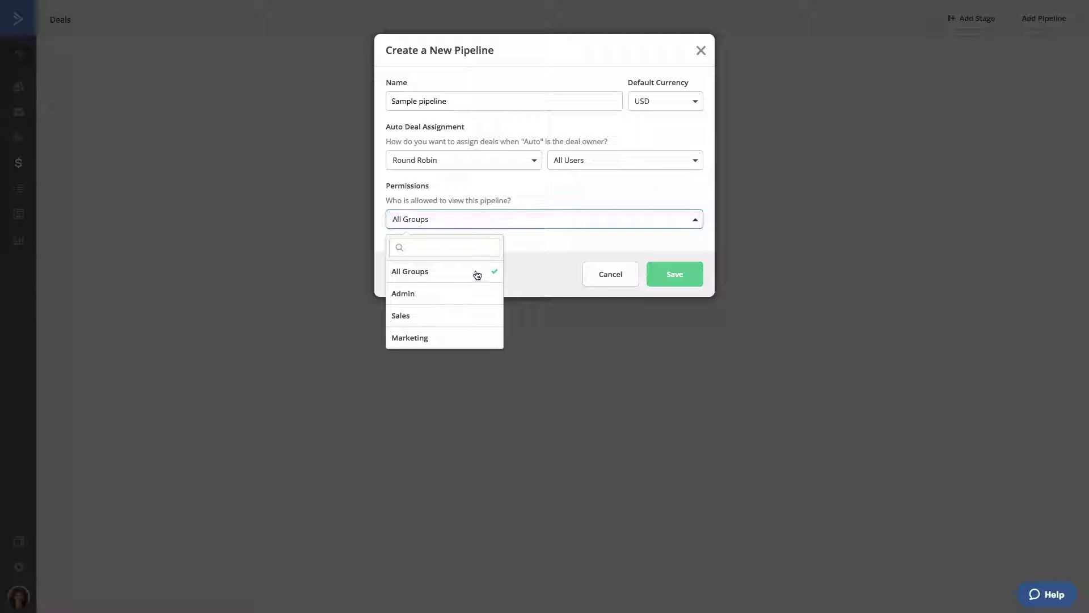
Set the pipeline's viewing permission to the Sales group only.
click(474, 314)
click(533, 250)
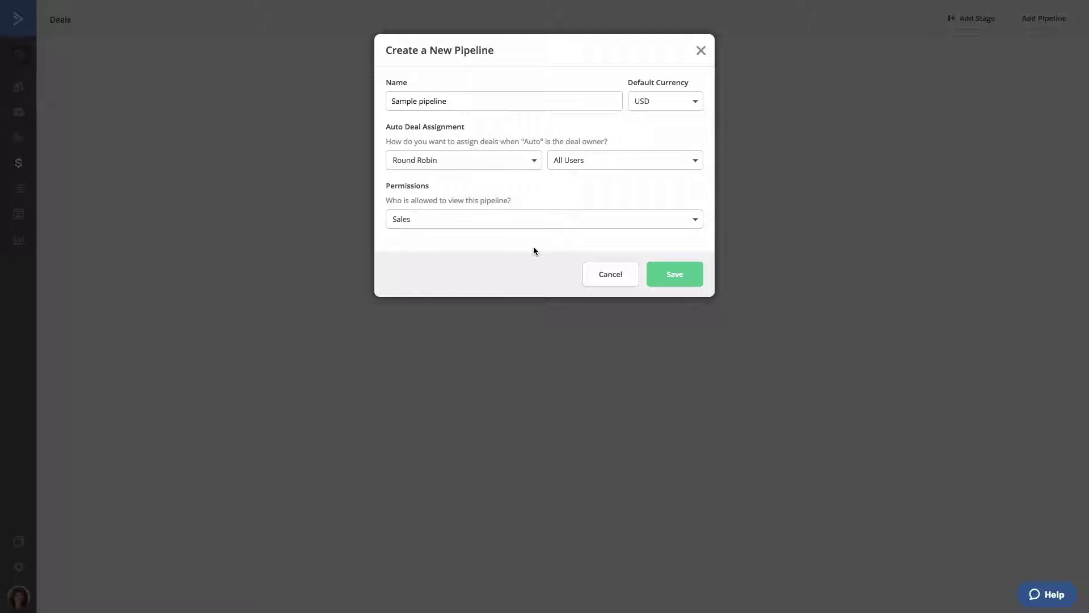
click(590, 168)
Limit Round Robin assignment to two selected users and save Sample pipeline.
click(590, 235)
click(592, 259)
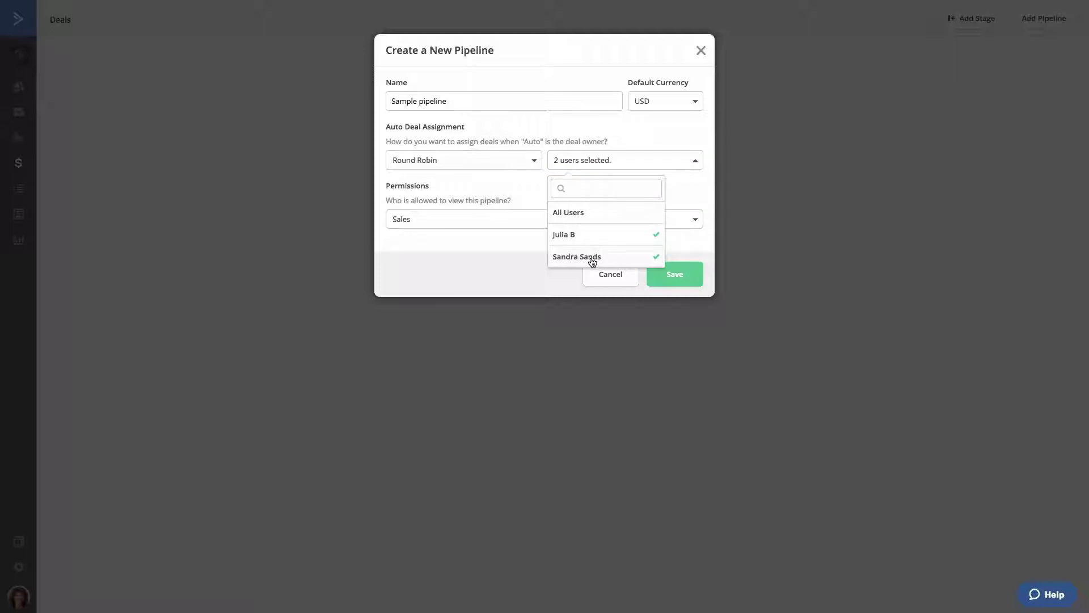
click(680, 185)
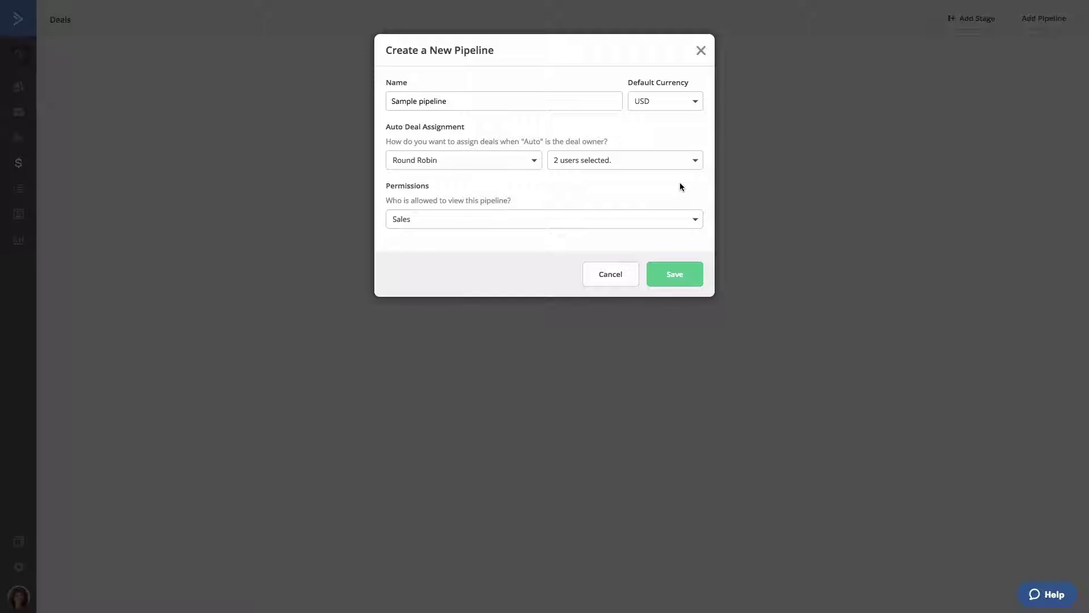
click(675, 275)
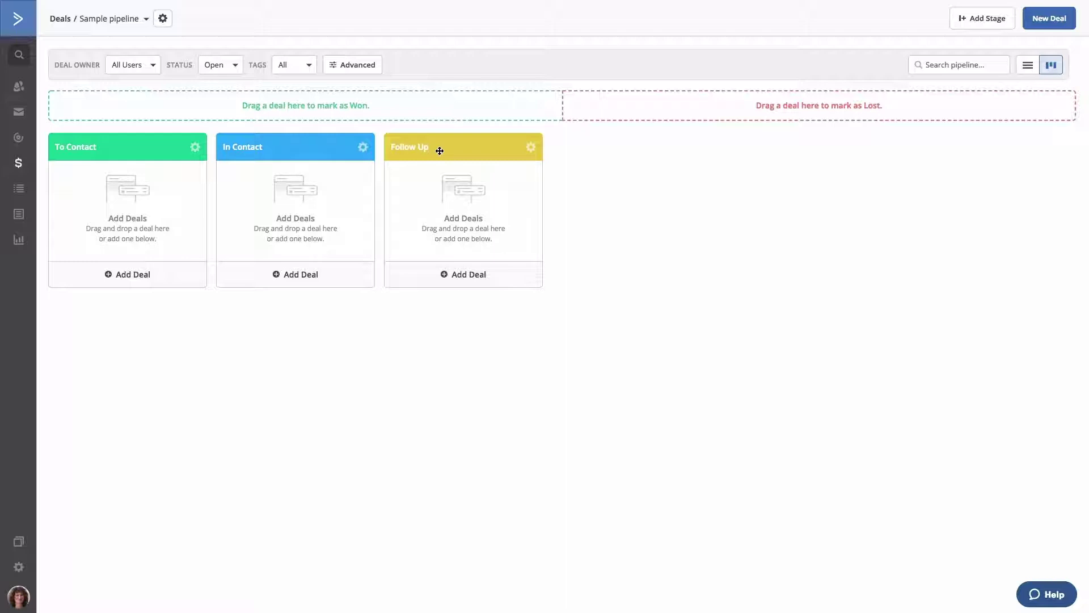
Save the To Contact stage options: 280 px width, sorted by Next Action Needed, Descending.
click(197, 149)
click(200, 172)
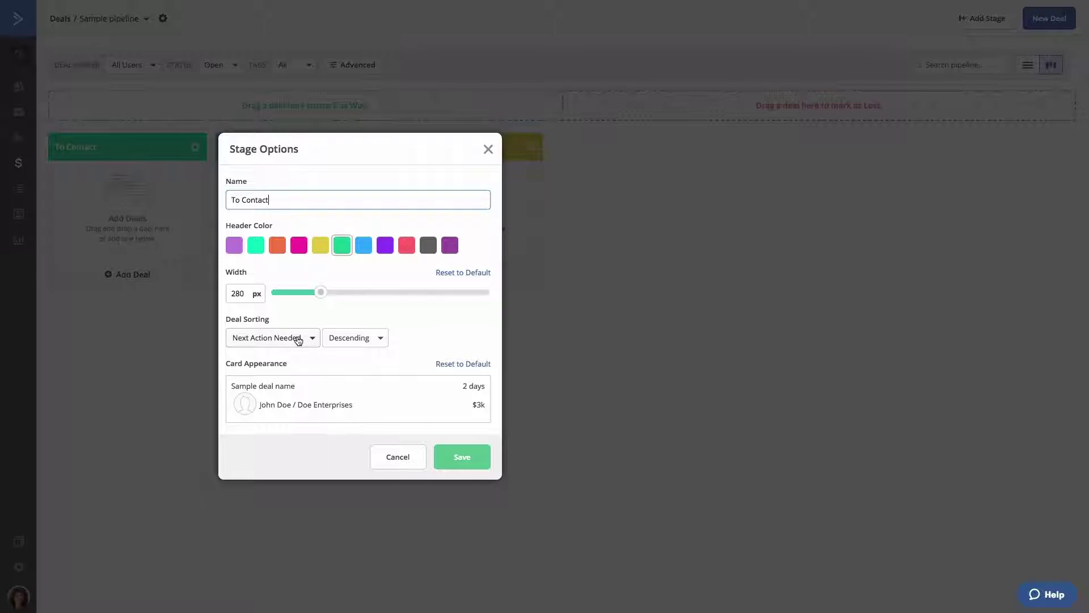
mouse_move(299, 385)
click(461, 452)
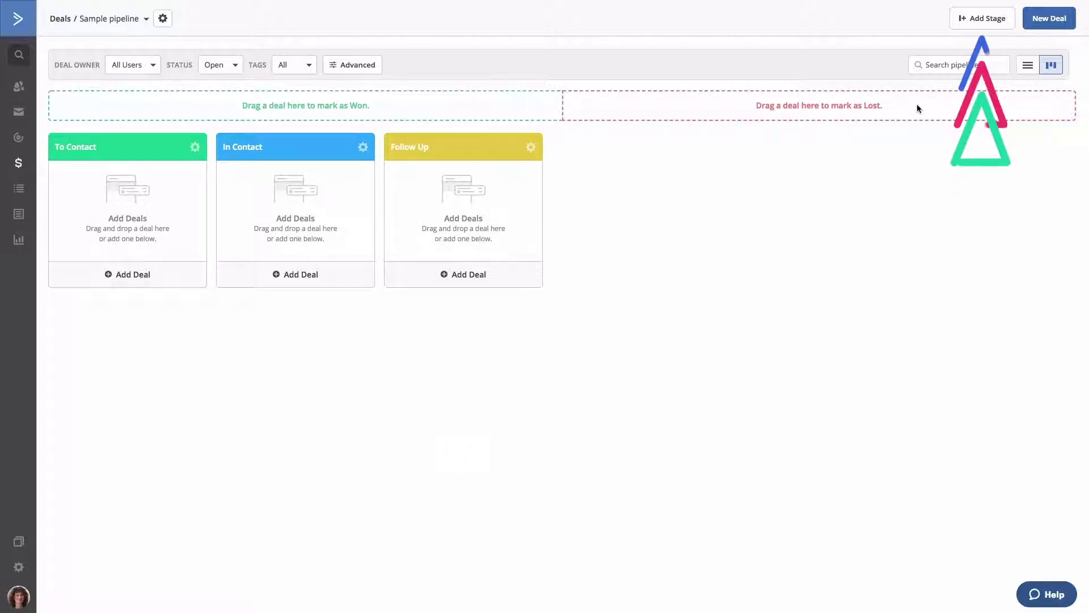
Add a pink 'New Prospects' stage and place it right after To Contact.
click(967, 22)
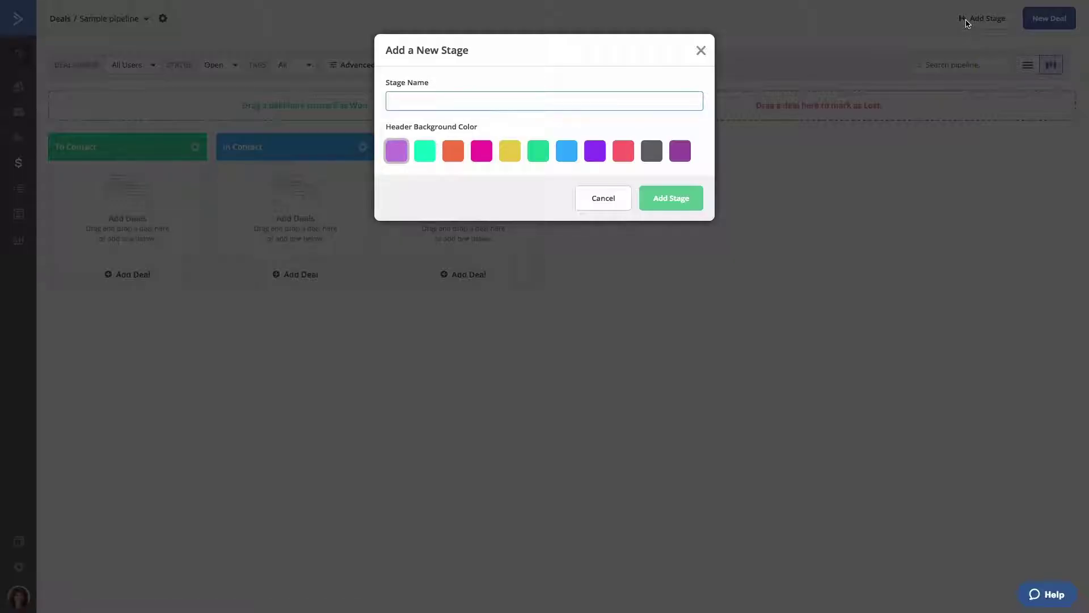
text(New Prospects)
click(486, 157)
click(662, 198)
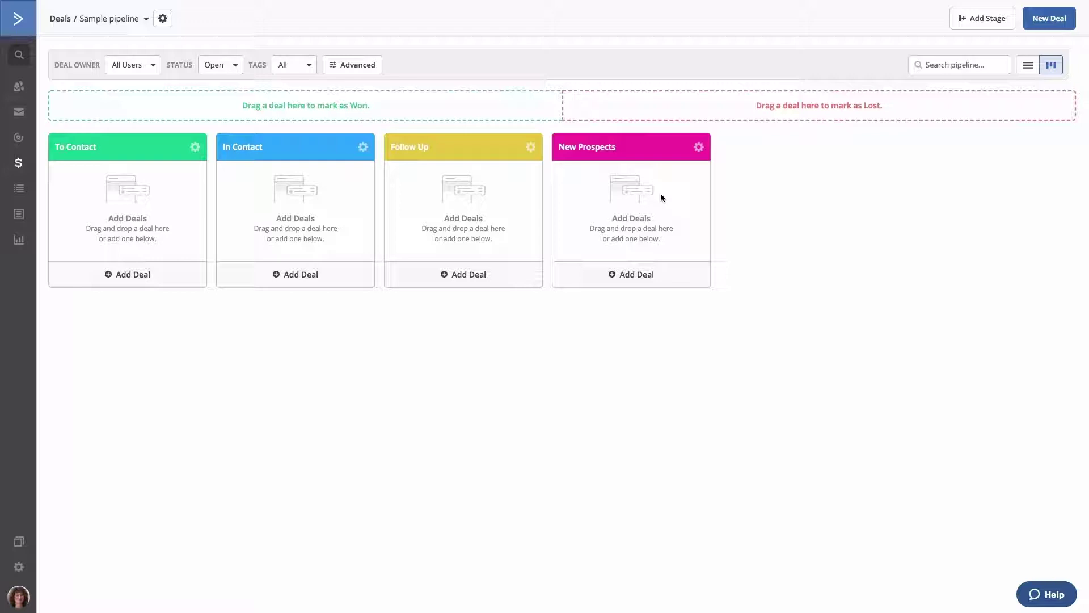
drag(661, 197, 316, 176)
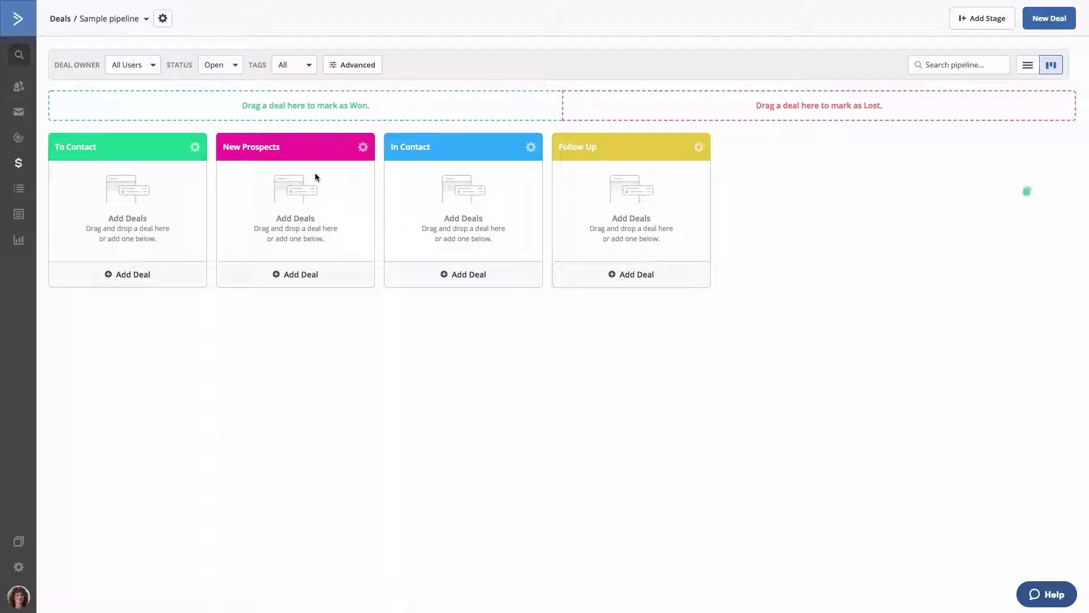
click(1048, 22)
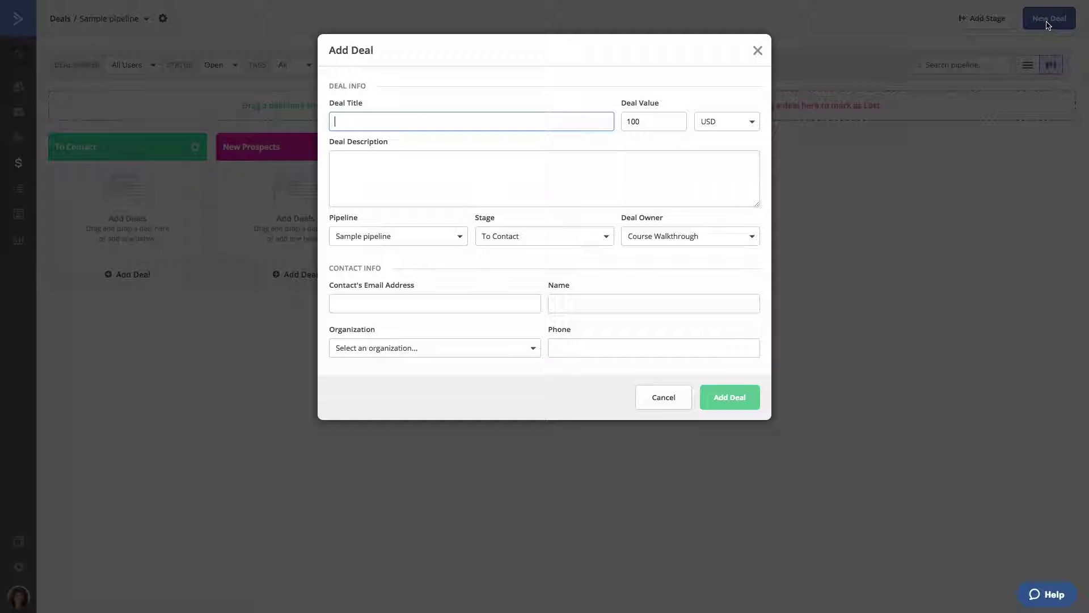
Title the deal 'Sample deal' with description 'Looking to purchase first home. Prefers property with a yard and garage.'.
text(Sample deal)
key(Tab)
key(Tab)
key(Tab)
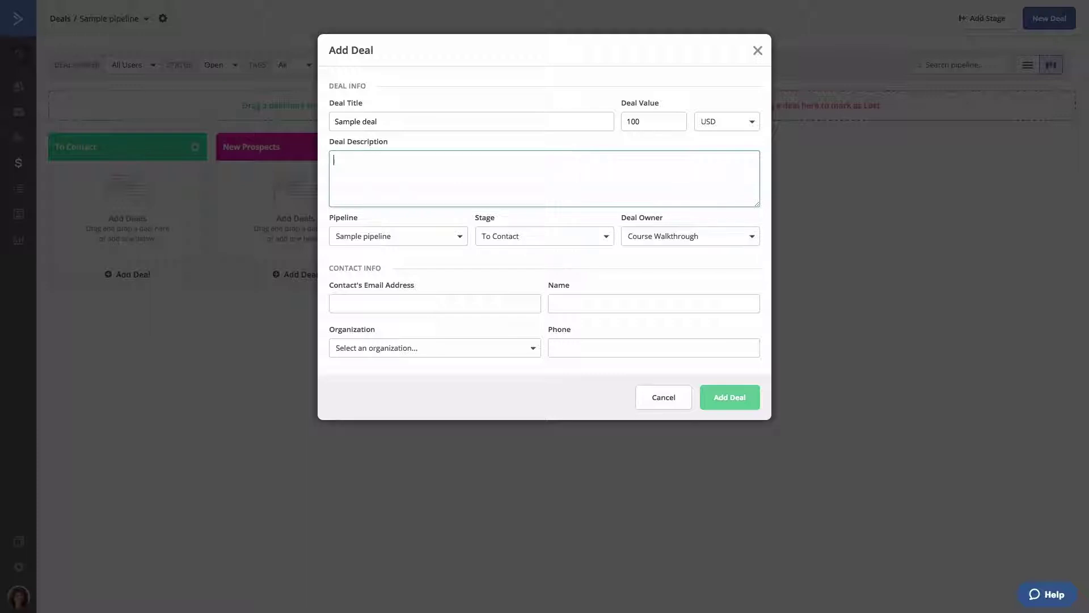
text(Looking to purchase first home. Prefers property with a yard and g)
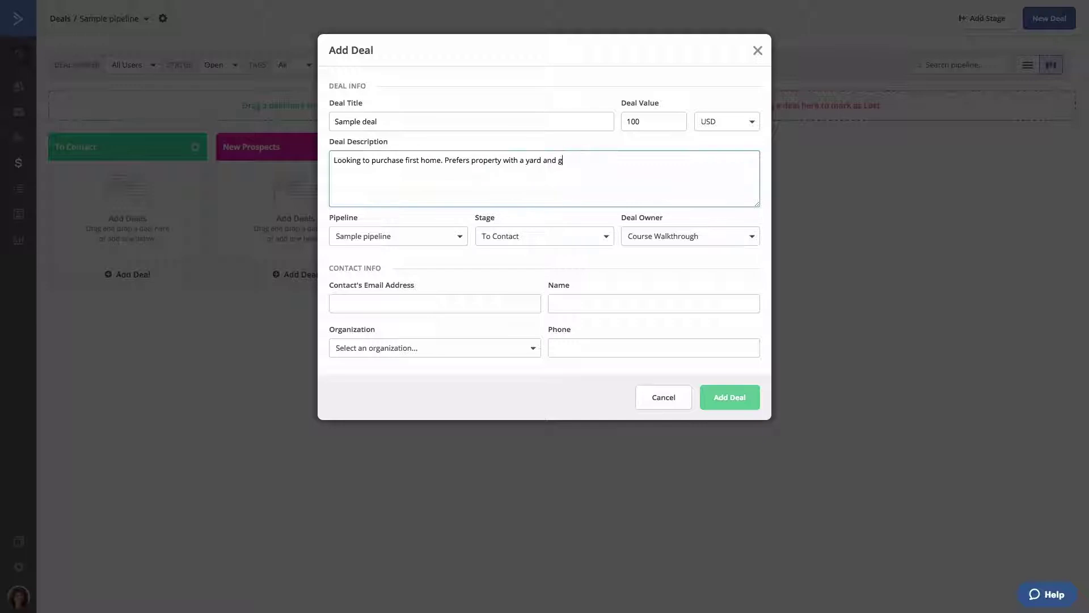
text(arage.)
Keep the deal in Sample pipeline and set its stage to New Prospects.
click(459, 238)
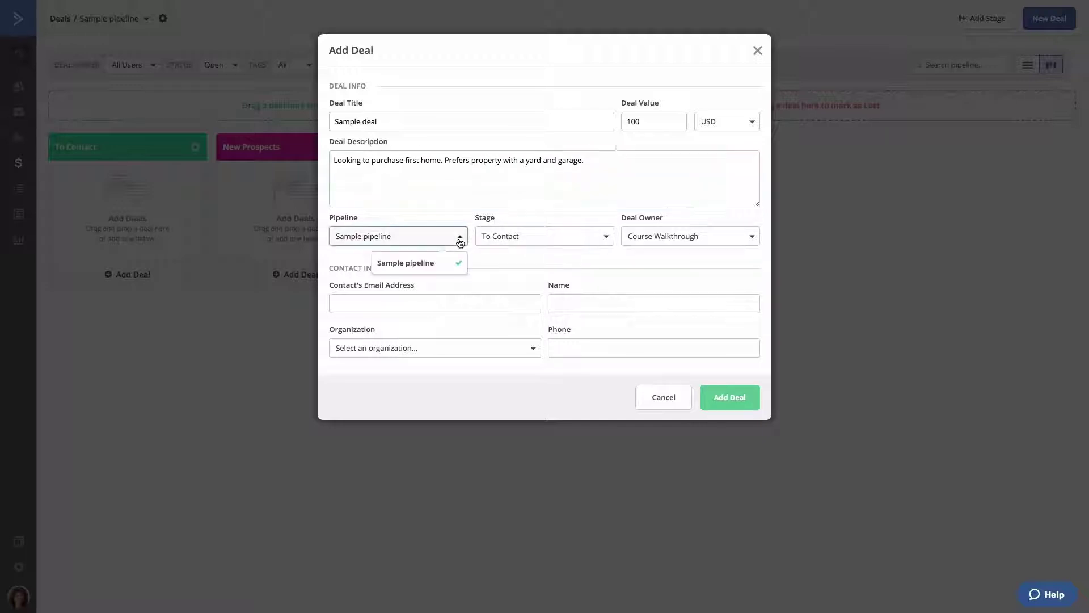
click(460, 240)
click(523, 238)
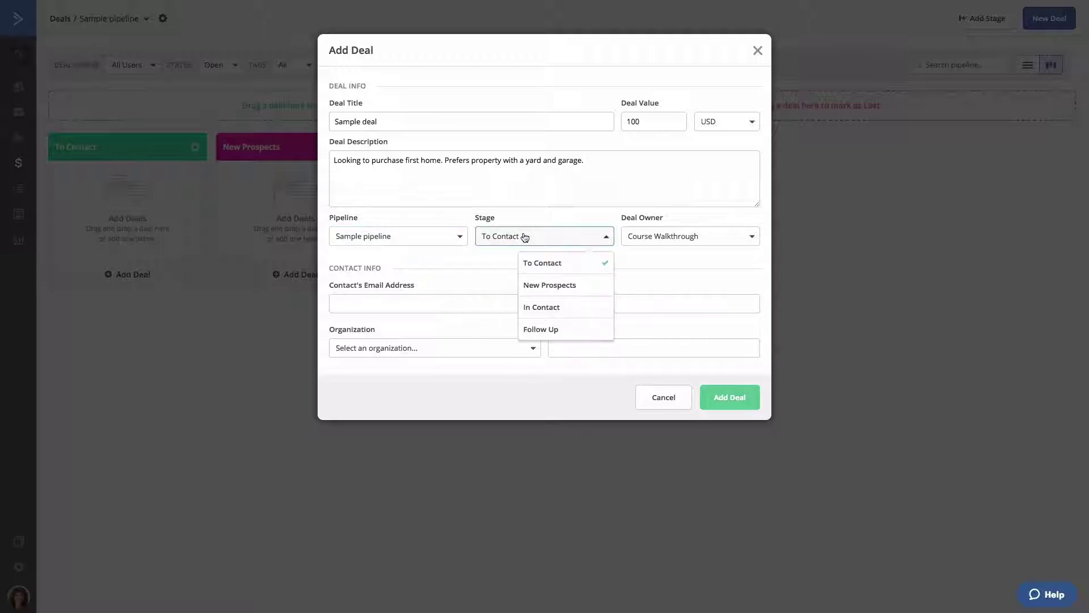
click(548, 285)
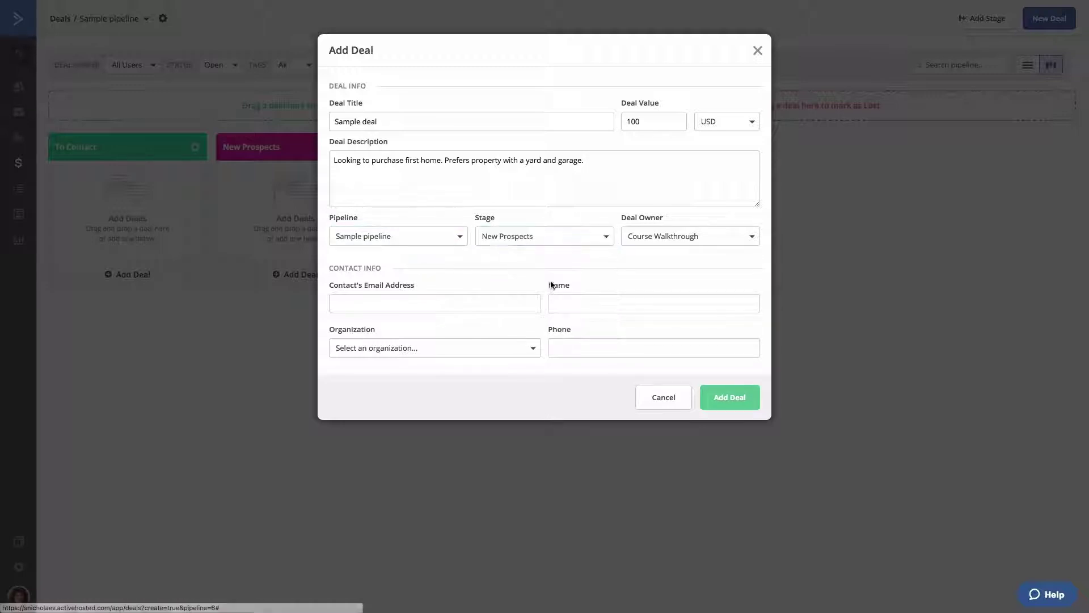
click(651, 245)
Make the first user the deal owner and enter the contact's e-mail and full name.
click(651, 289)
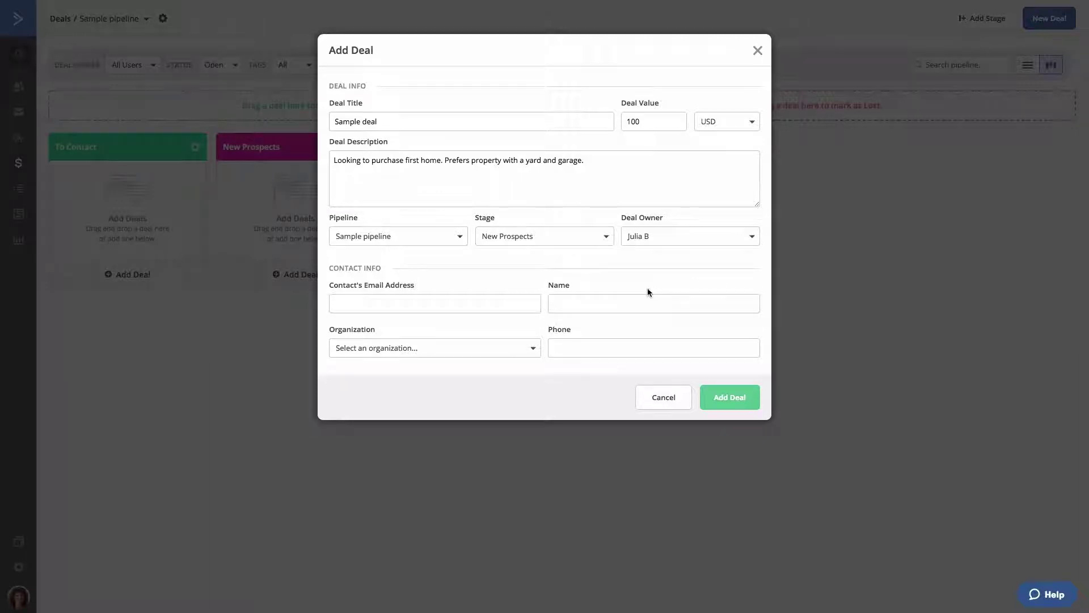
click(456, 302)
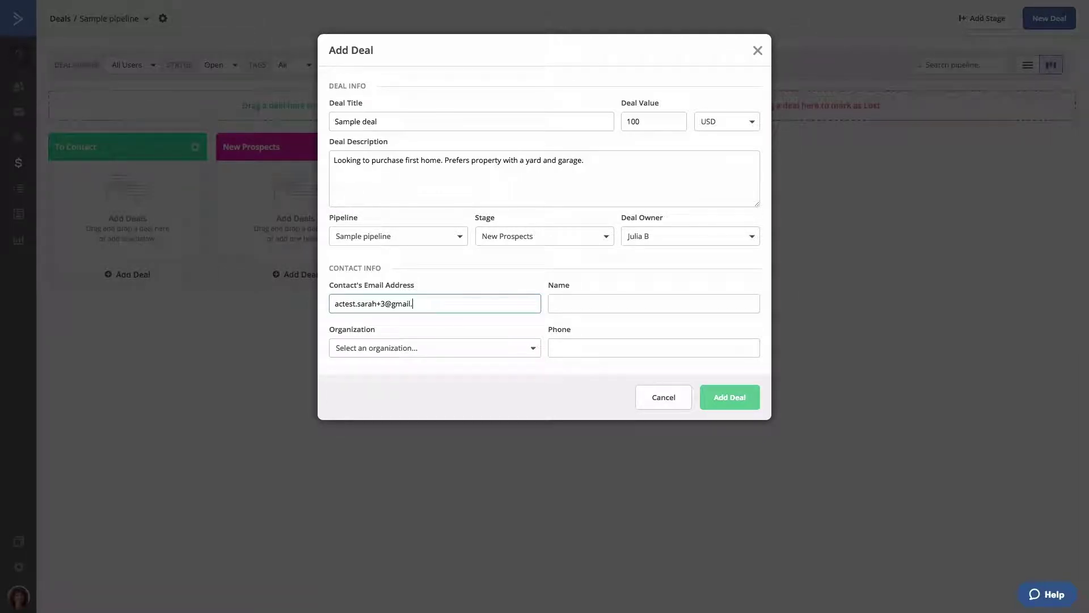
key(Tab)
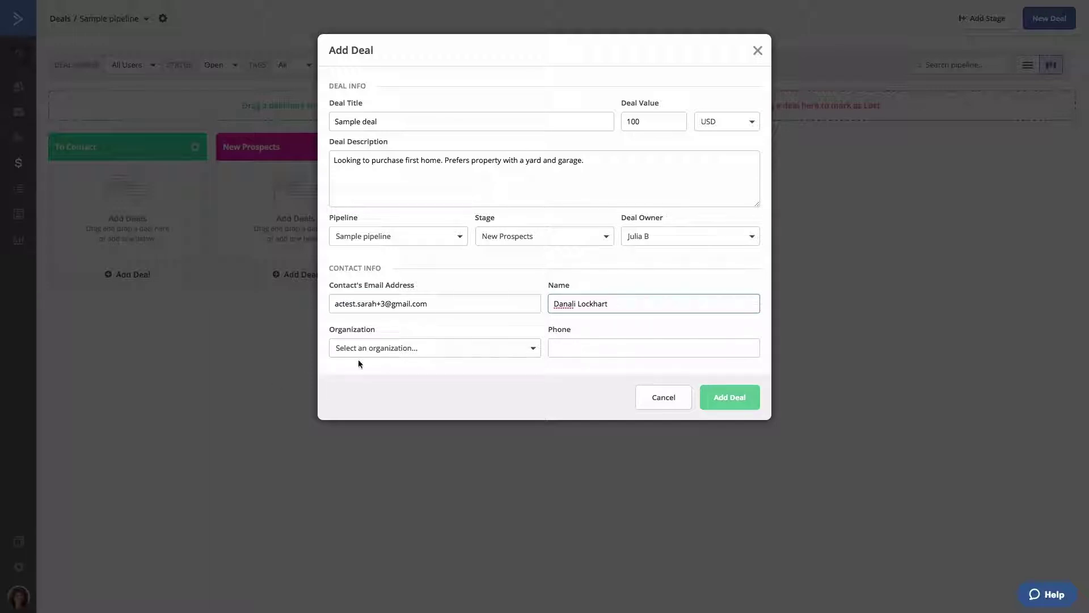
Link the contact to New Company, add their phone number, and create the deal.
click(383, 355)
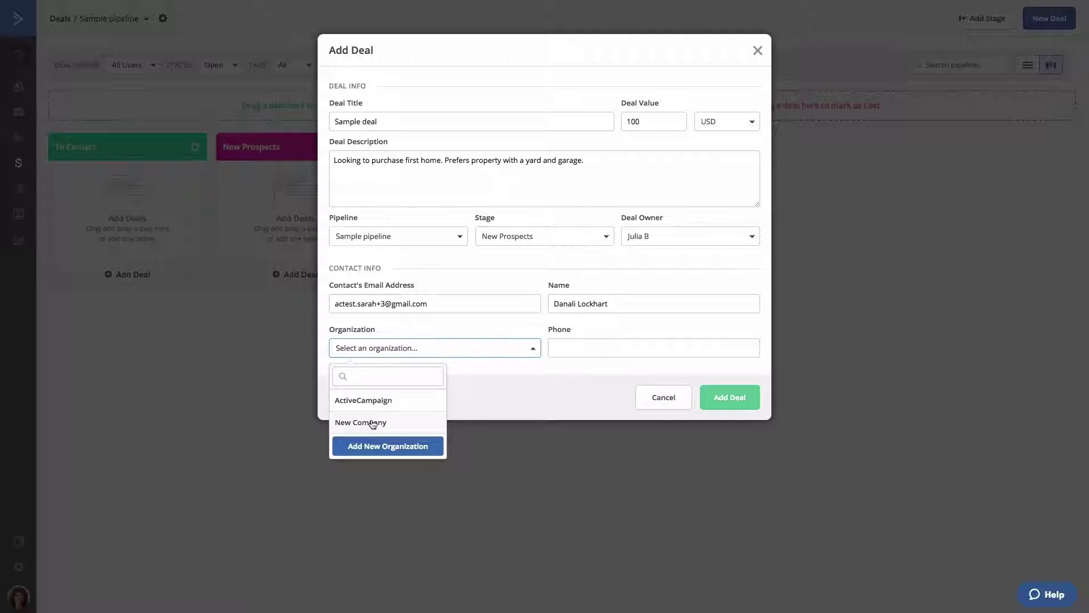
click(372, 421)
click(556, 346)
text(1234567890)
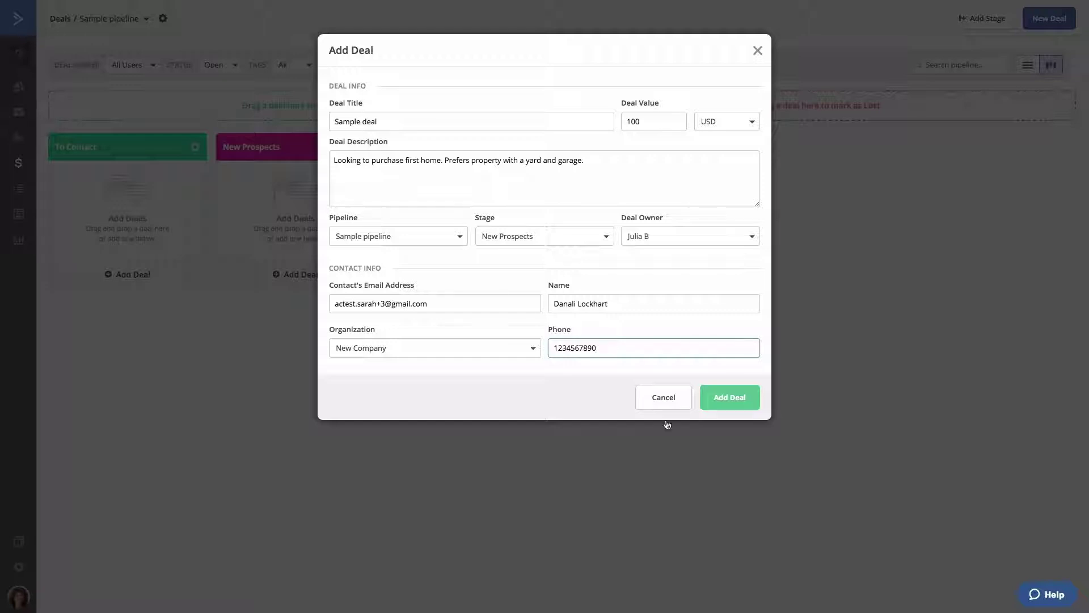
click(730, 399)
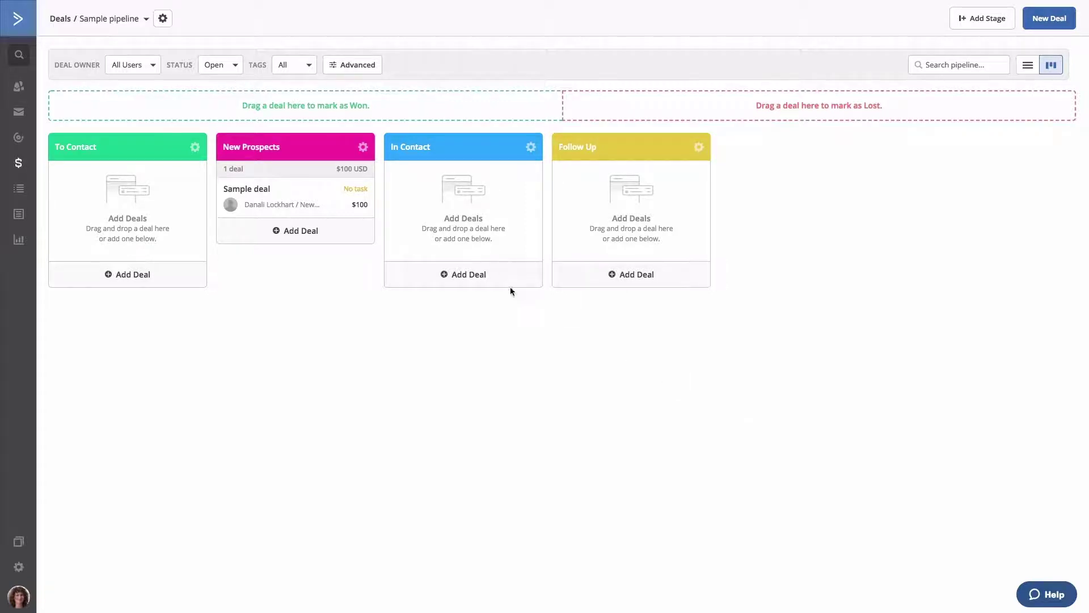
Drag the Sample deal card from New Prospects onto the In Contact column.
drag(299, 190, 437, 187)
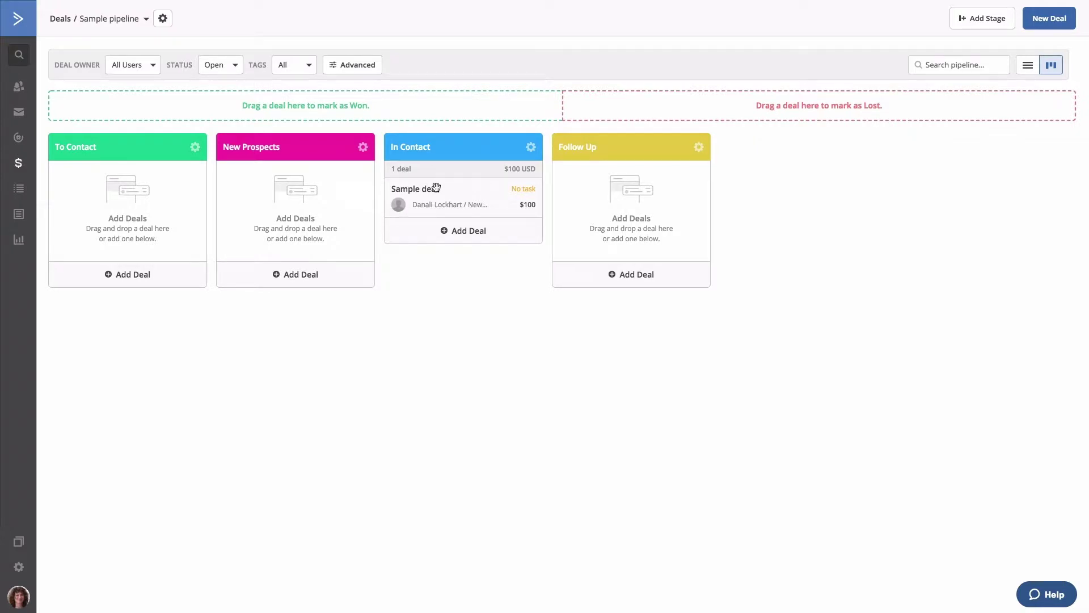
drag(438, 198, 441, 180)
drag(441, 188, 468, 165)
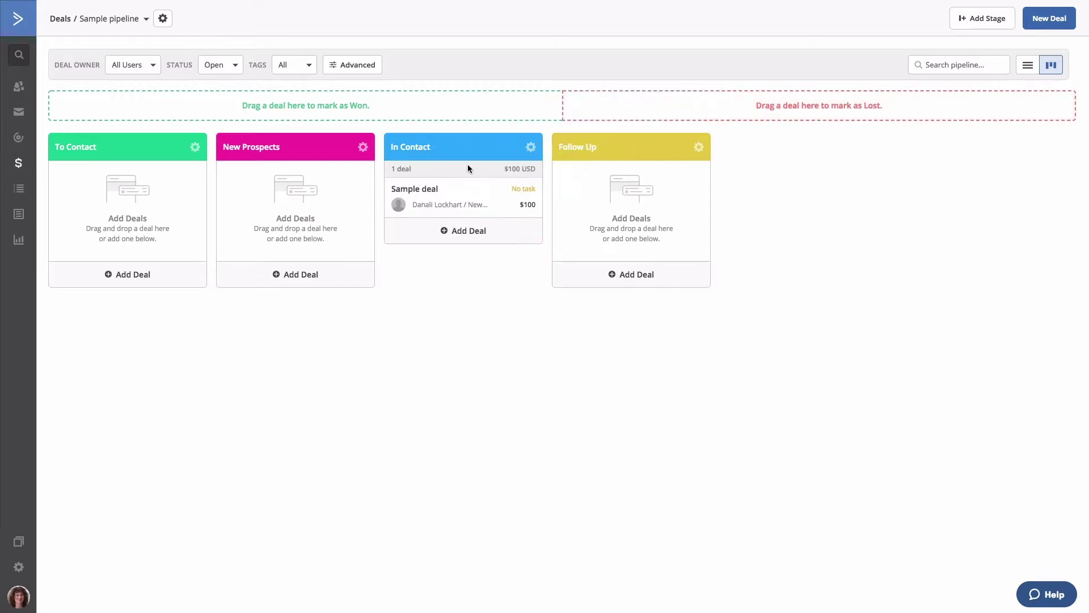